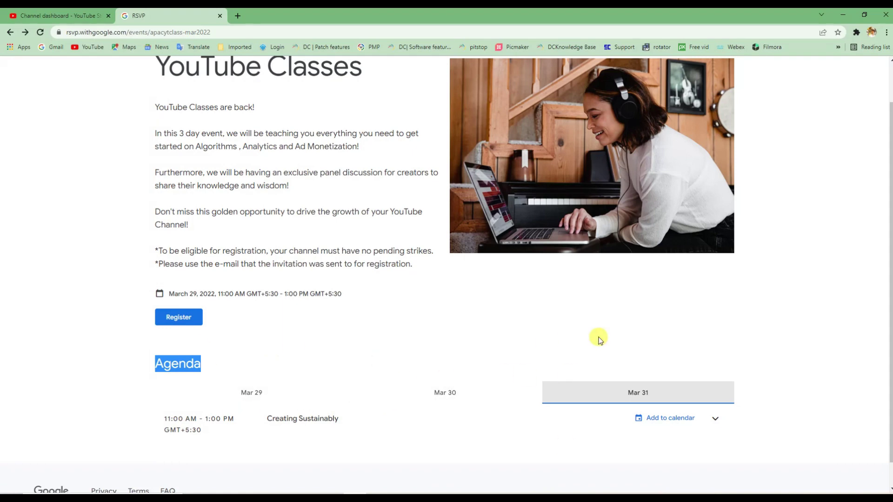
pyautogui.scroll(1, 177, 275)
pyautogui.click(176, 275)
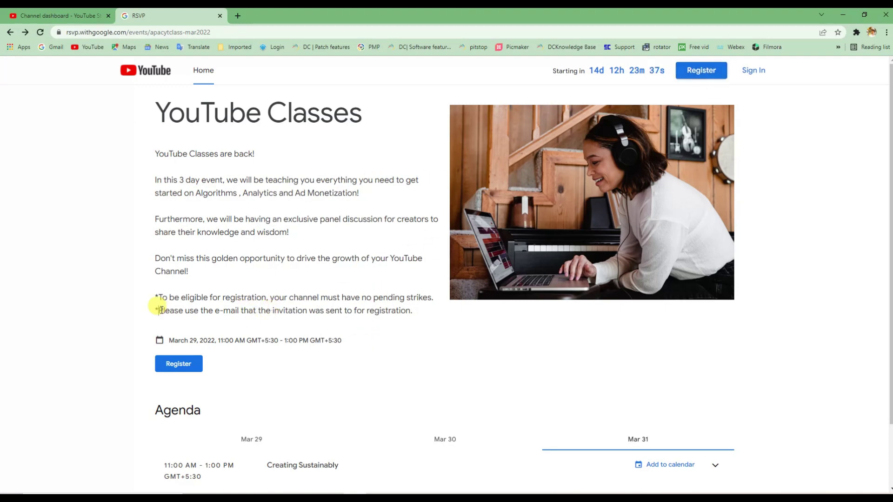
pyautogui.moveTo(157, 308); pyautogui.dragTo(404, 322)
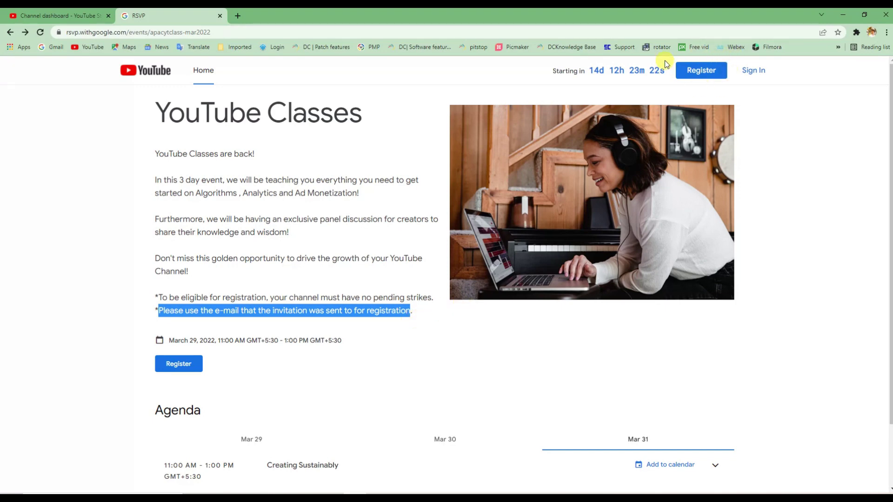
# Begin YouTube Classes registration and choose Continue with Google to bring up the account chooser
pyautogui.click(715, 73)
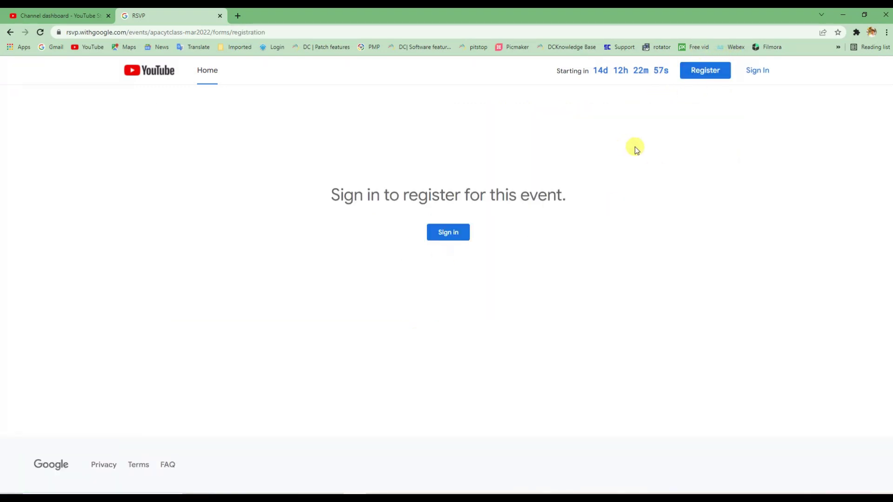
pyautogui.click(431, 233)
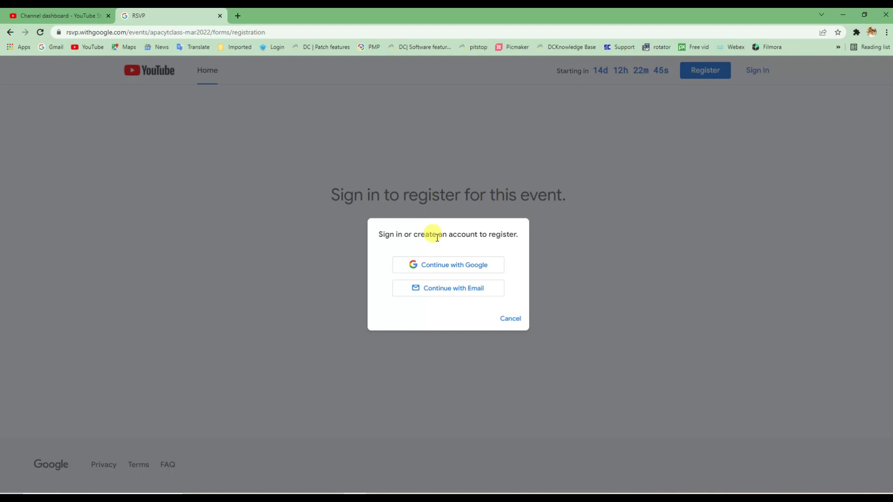
pyautogui.click(454, 263)
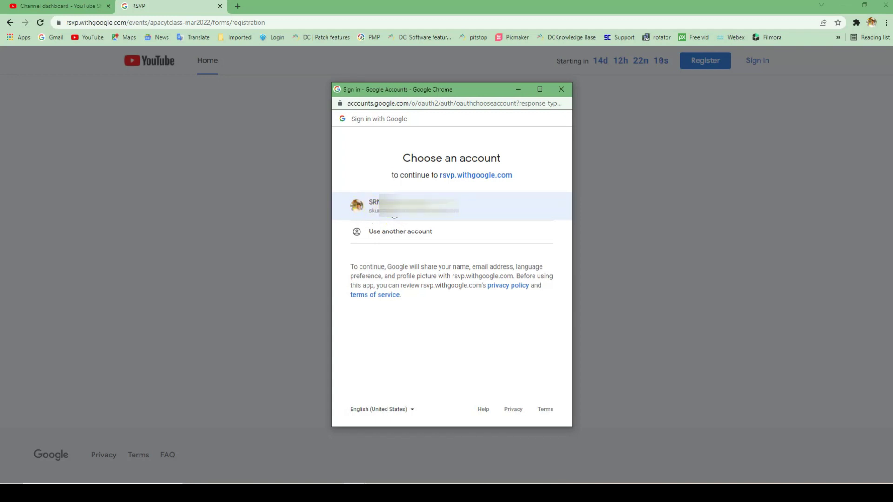
# Sign in with the Google account and check the registered e-mail and YouTube Classes title
pyautogui.click(393, 211)
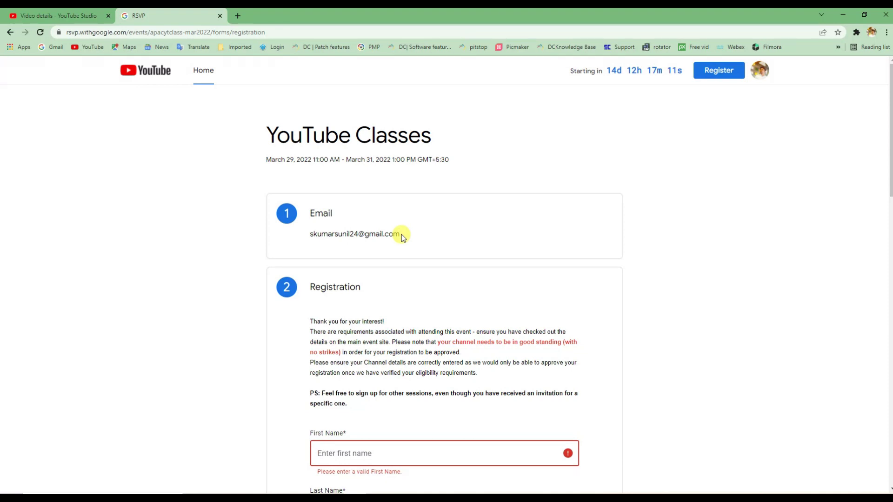
pyautogui.moveTo(309, 212); pyautogui.dragTo(385, 232)
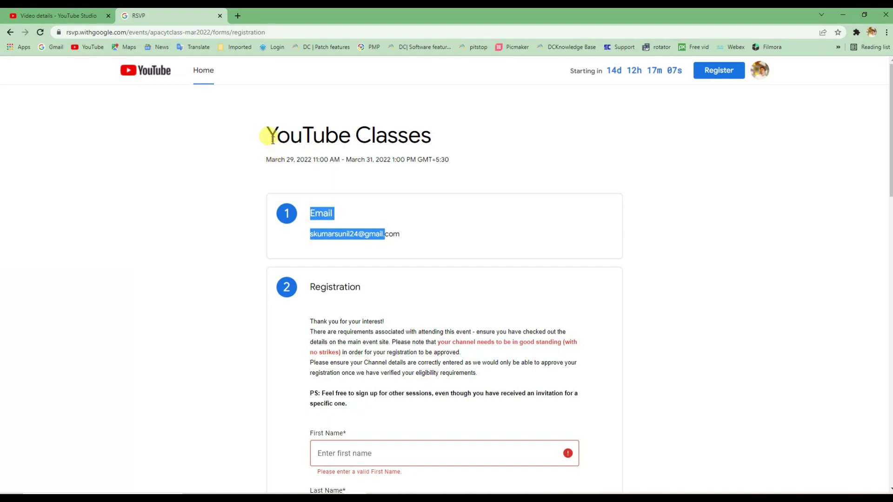
pyautogui.moveTo(271, 137); pyautogui.dragTo(431, 136)
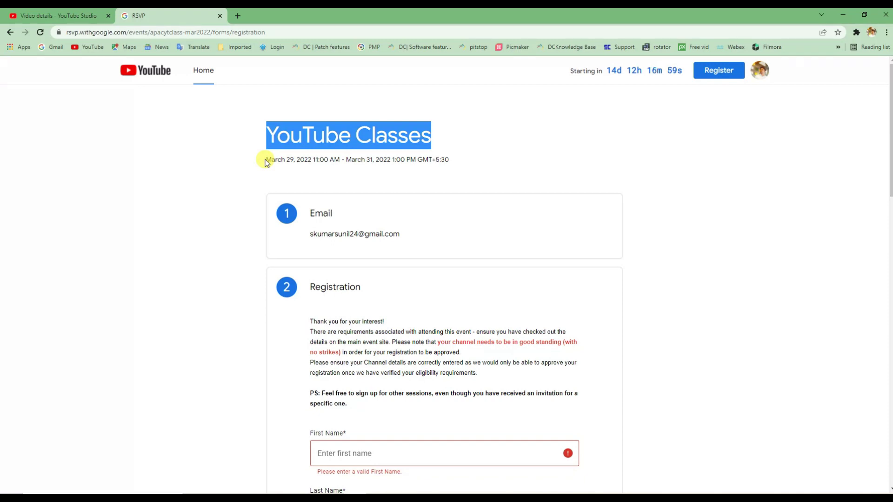
pyautogui.scroll(-1, 279, 207)
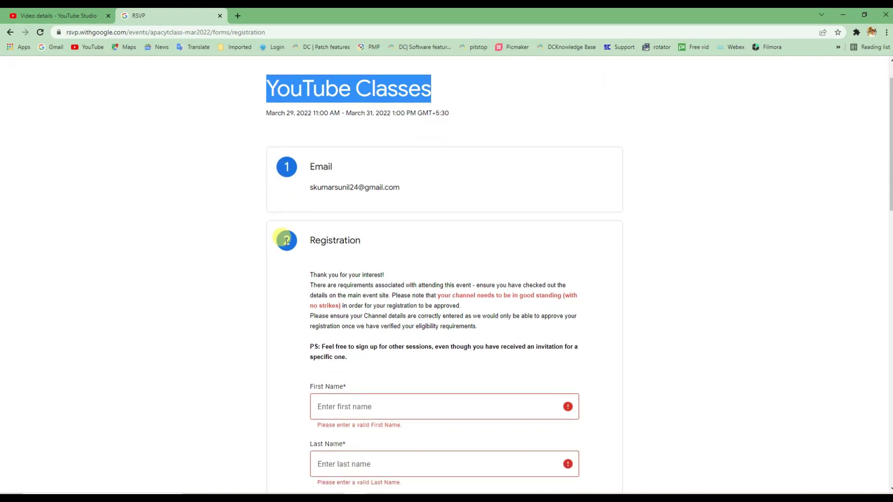
pyautogui.moveTo(306, 243); pyautogui.dragTo(355, 241)
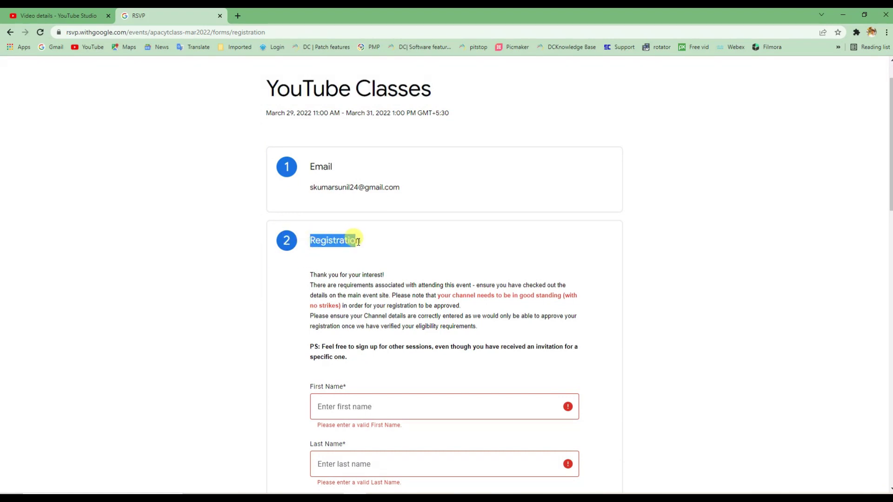
# Enter the registrant's first name and last name in the form
pyautogui.scroll(-2, 363, 289)
pyautogui.click(366, 312)
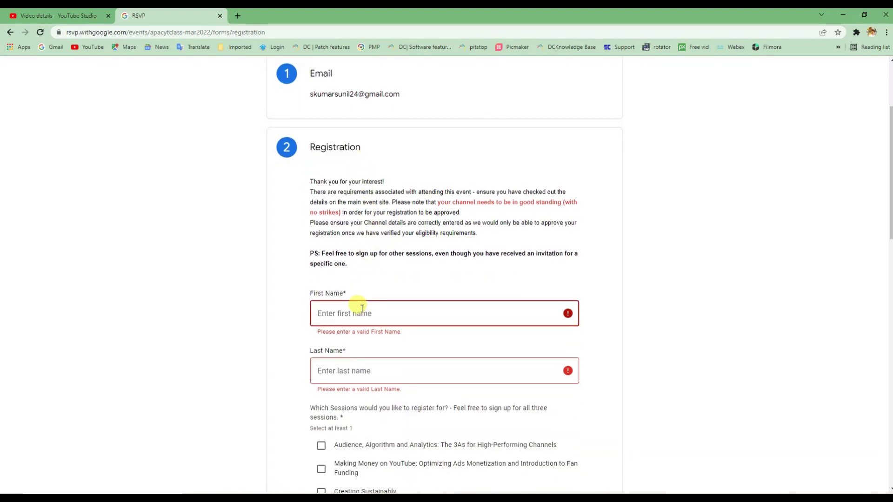
pyautogui.press('Tab')
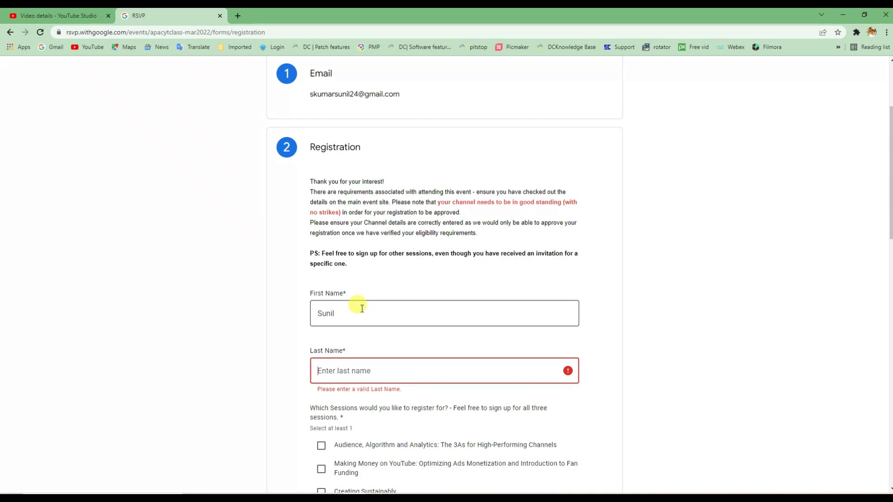
# Tick the Audience, Algorithm and Analytics, Making Money, and Creating Sustainably sessions
pyautogui.scroll(-3, 386, 335)
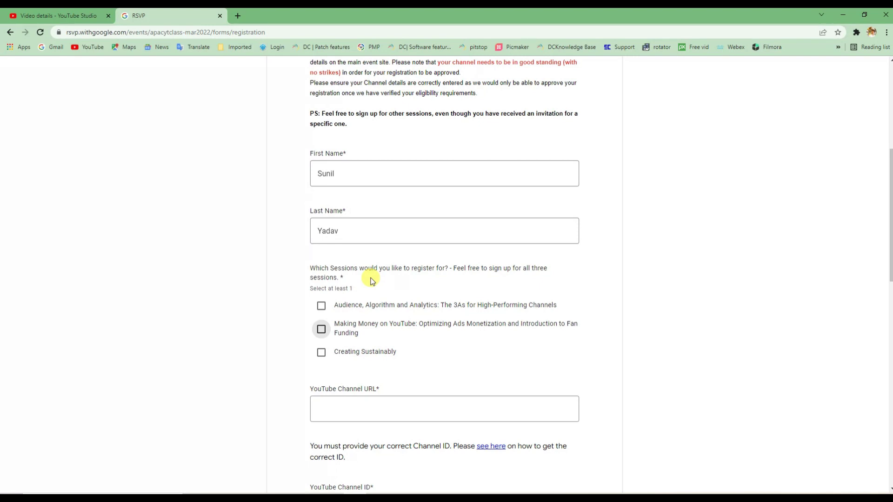
pyautogui.click(321, 306)
pyautogui.click(321, 330)
pyautogui.click(321, 353)
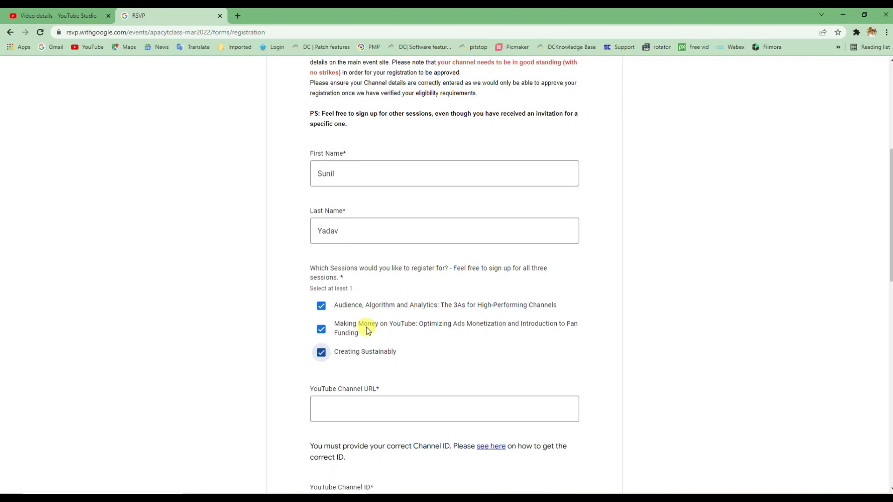
pyautogui.scroll(-2, 388, 327)
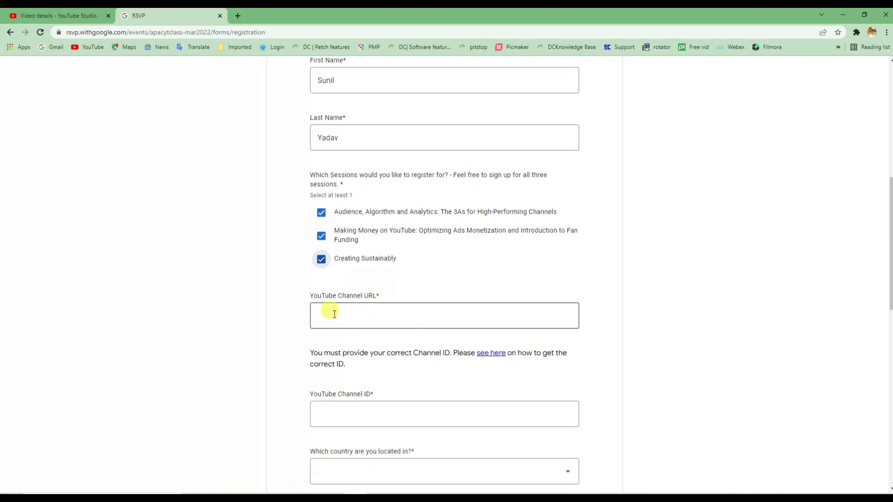
# Paste the YouTube channel URL and enter the YouTube Channel ID
pyautogui.click(334, 314)
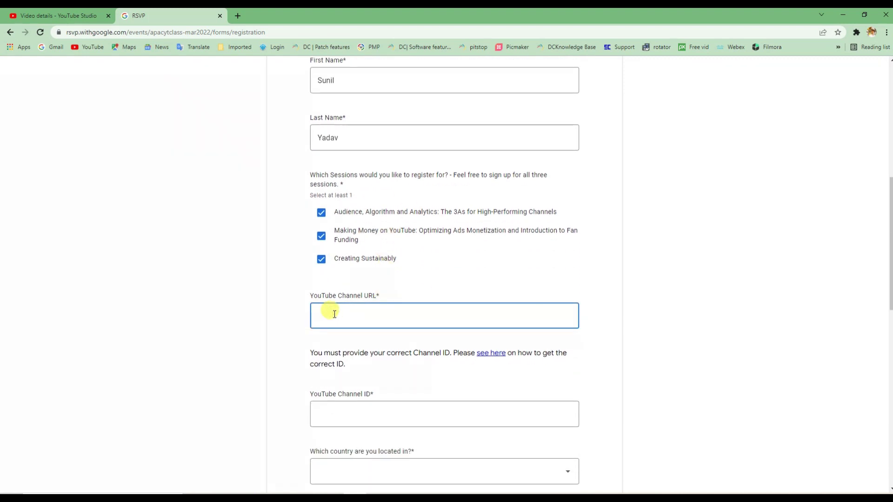
pyautogui.write('https://www.youtube.com/c/SRNTech24')
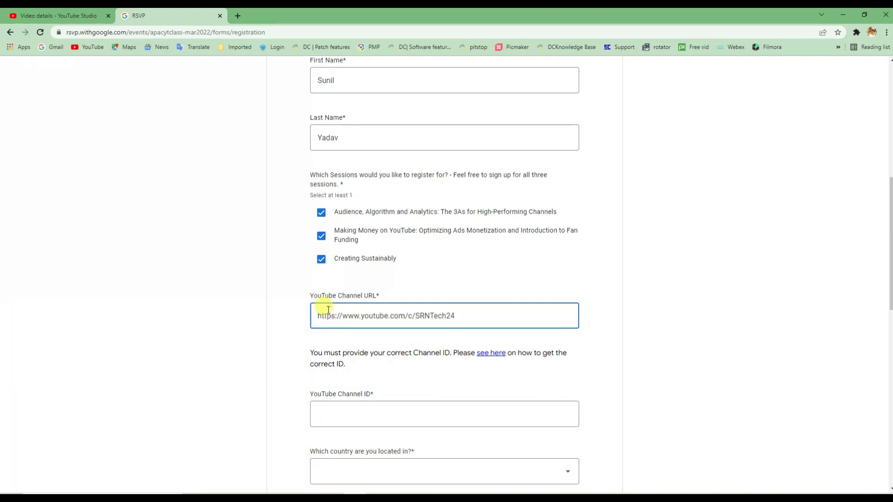
pyautogui.scroll(-1, 329, 310)
pyautogui.click(352, 369)
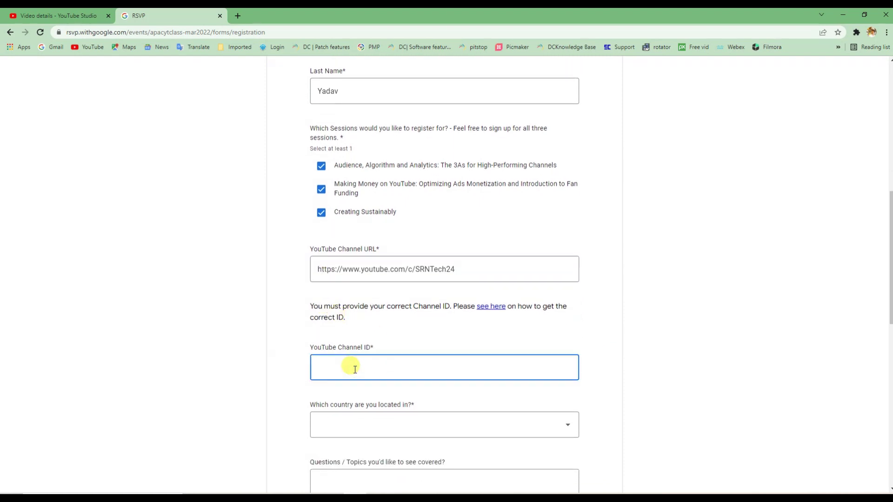
pyautogui.write('srntech')
# Set the country of residence to India using the country dropdown
pyautogui.scroll(-2, 355, 369)
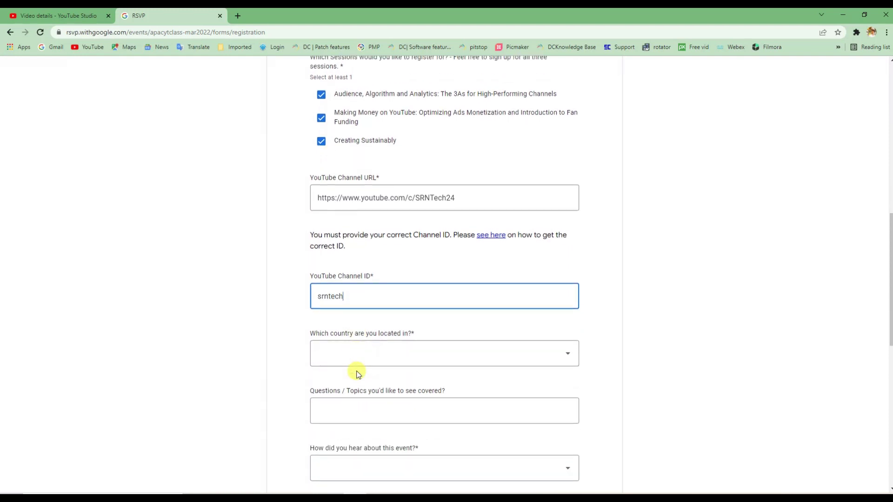
pyautogui.click(440, 340)
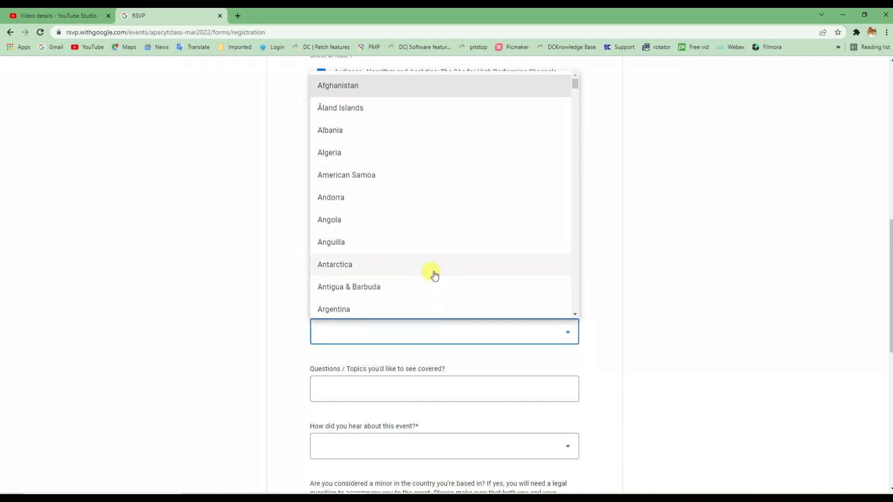
pyautogui.write('in')
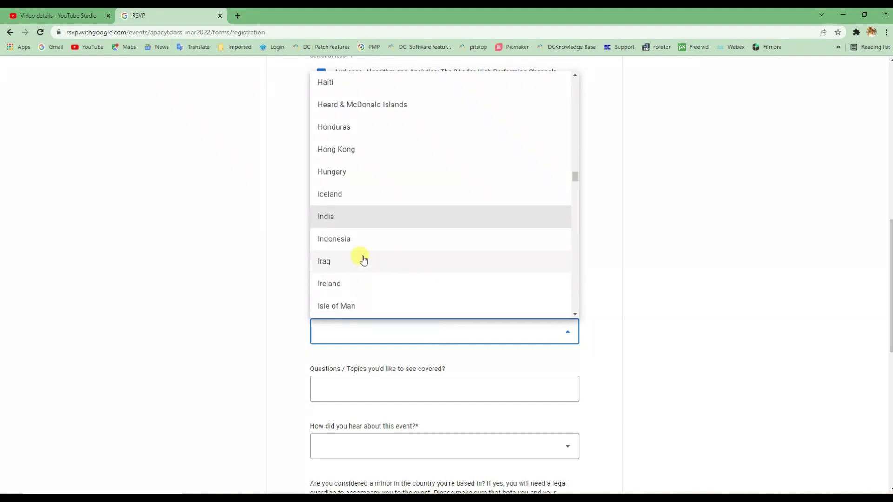
pyautogui.click(333, 217)
pyautogui.scroll(-1, 378, 338)
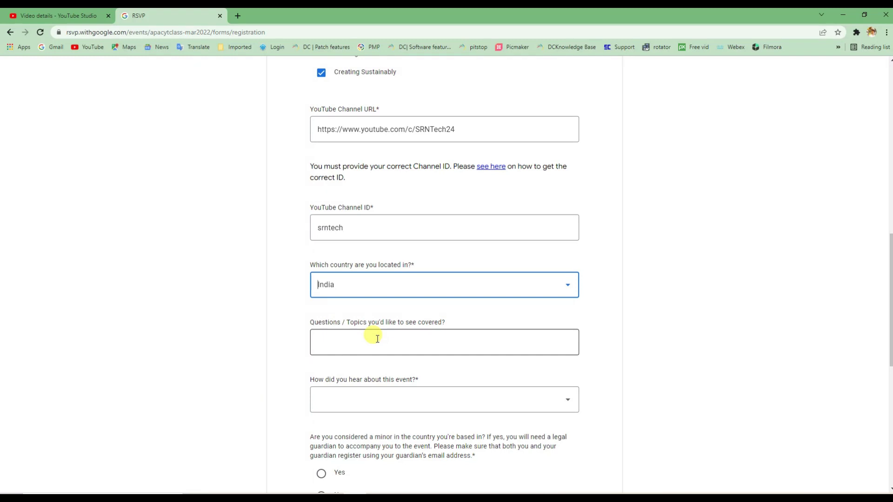
# Leave Questions/Topics blank and answer 'Email from YouTube' for how you heard about the event
pyautogui.click(365, 341)
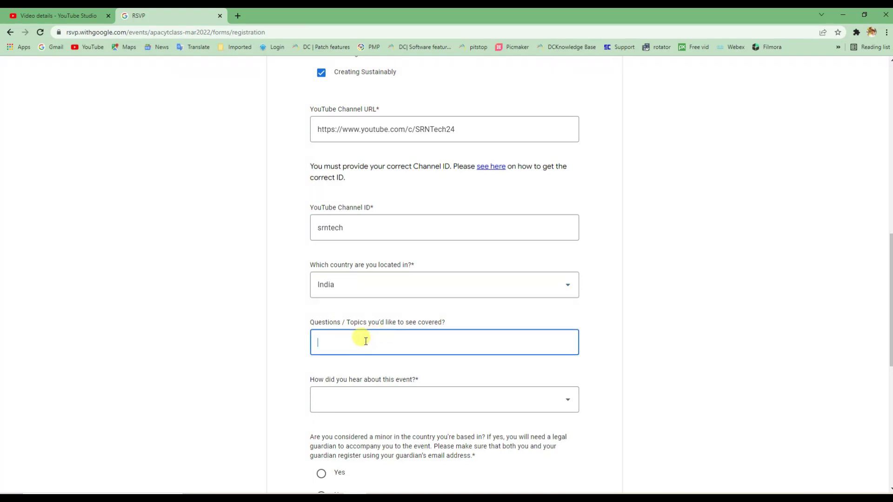
pyautogui.click(286, 338)
pyautogui.scroll(-1, 285, 338)
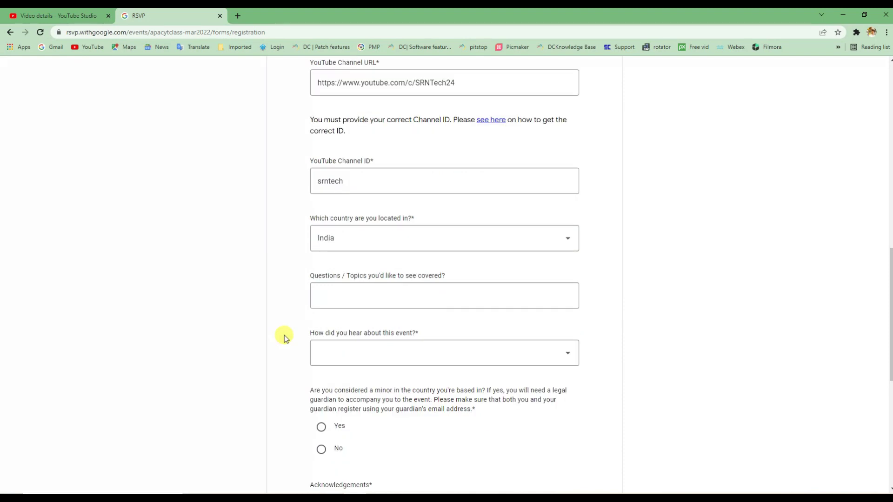
pyautogui.click(495, 357)
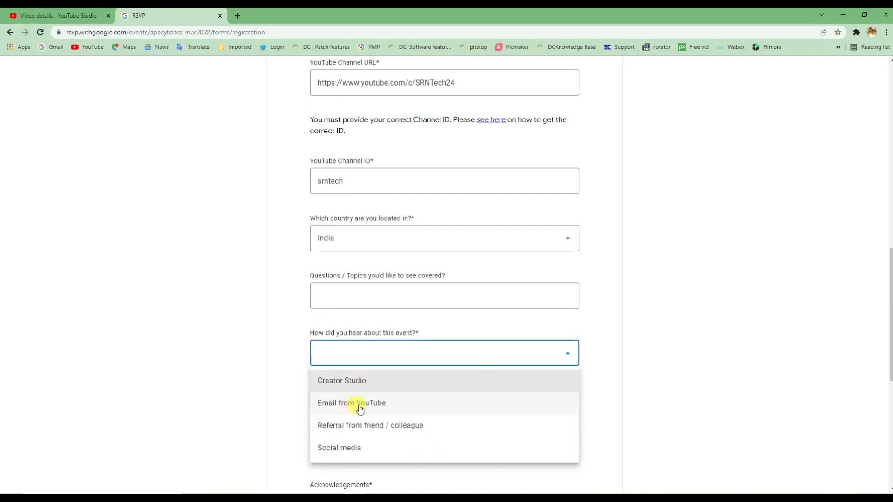
pyautogui.click(371, 403)
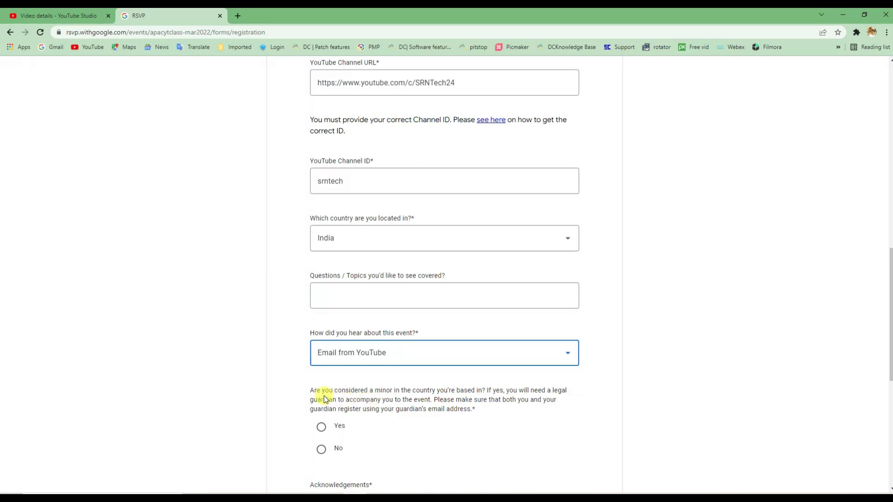
pyautogui.scroll(-3, 319, 396)
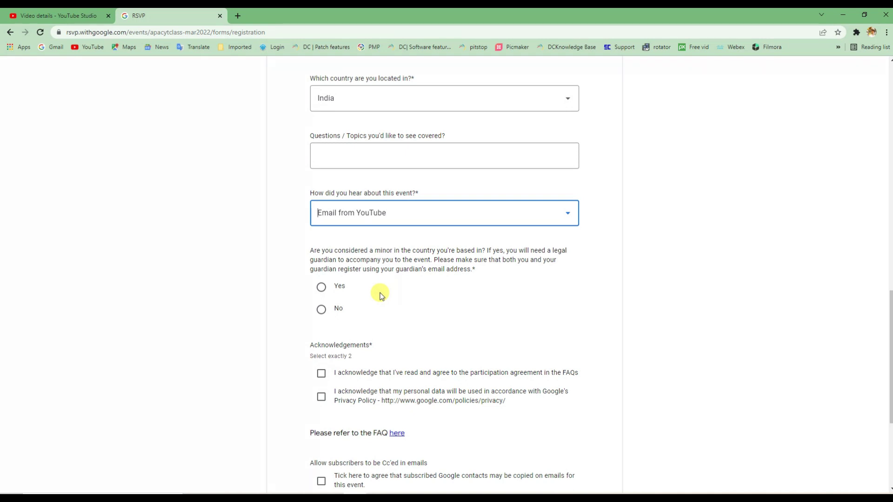
# Answer No to the minor question and tick the participation agreement and privacy policy acknowledgements
pyautogui.click(321, 310)
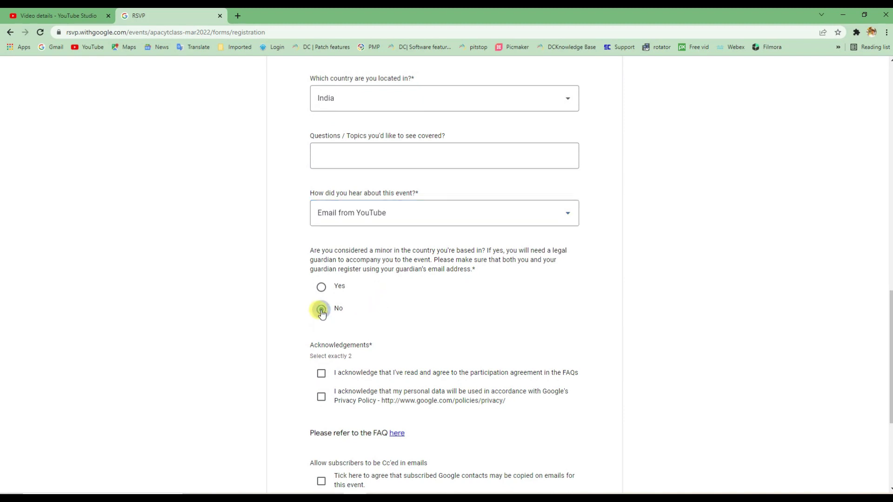
pyautogui.scroll(-2, 368, 272)
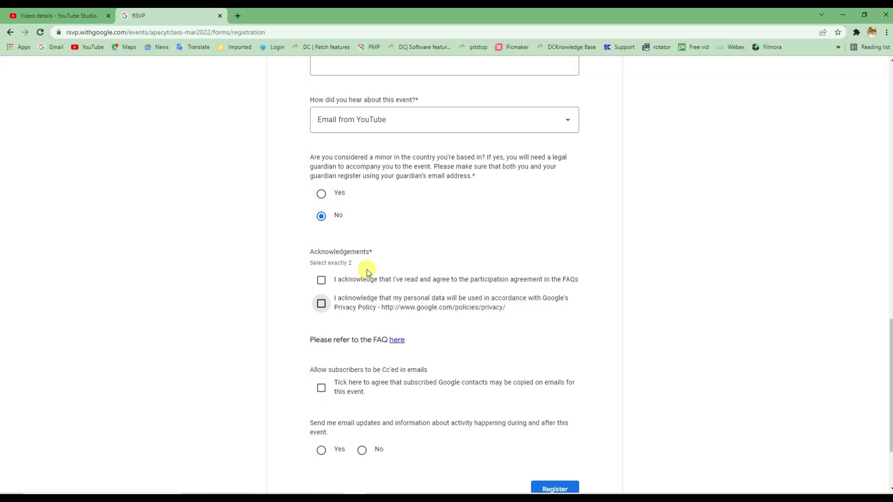
pyautogui.click(321, 280)
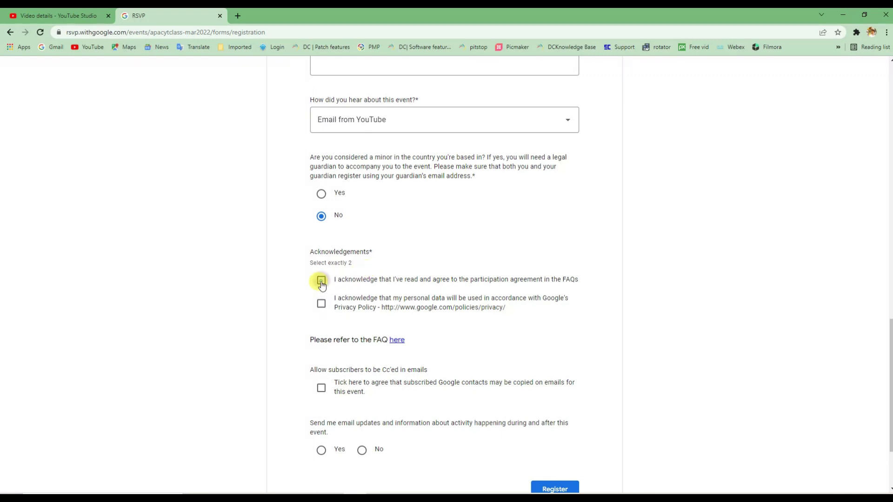
pyautogui.click(321, 303)
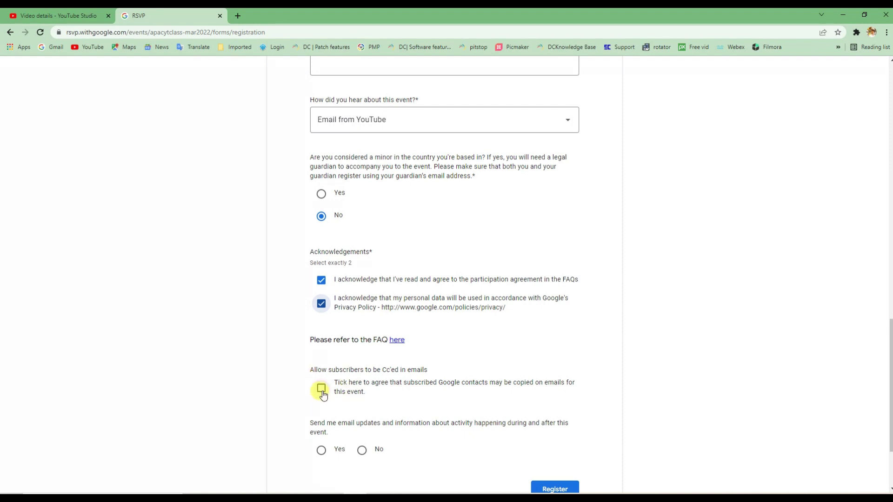
# Choose Yes for event email updates and submit the YouTube Classes registration
pyautogui.scroll(-1, 323, 395)
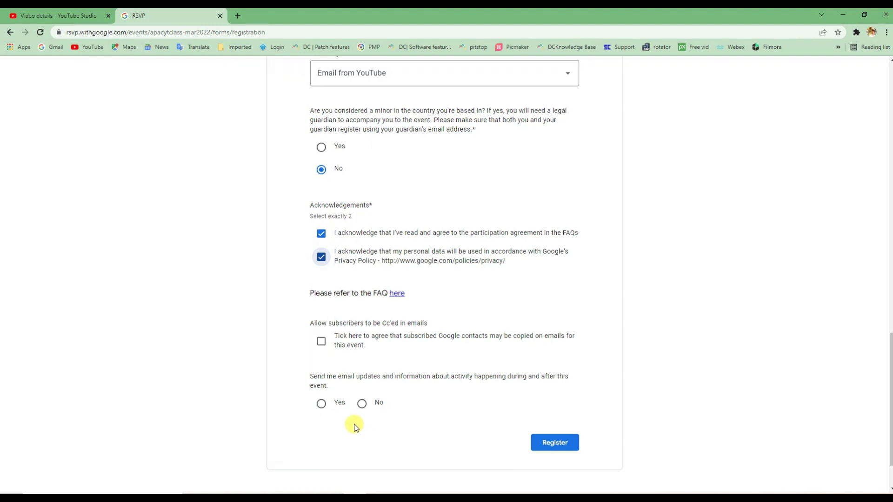
pyautogui.click(321, 405)
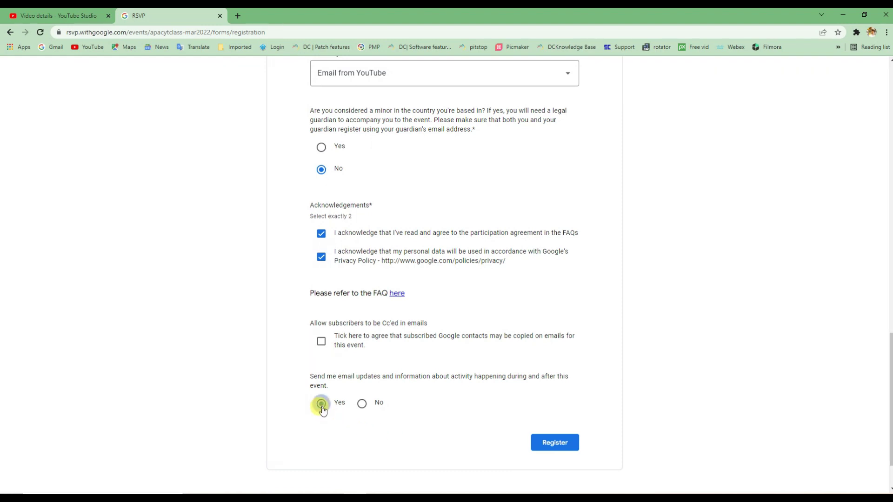
pyautogui.click(550, 442)
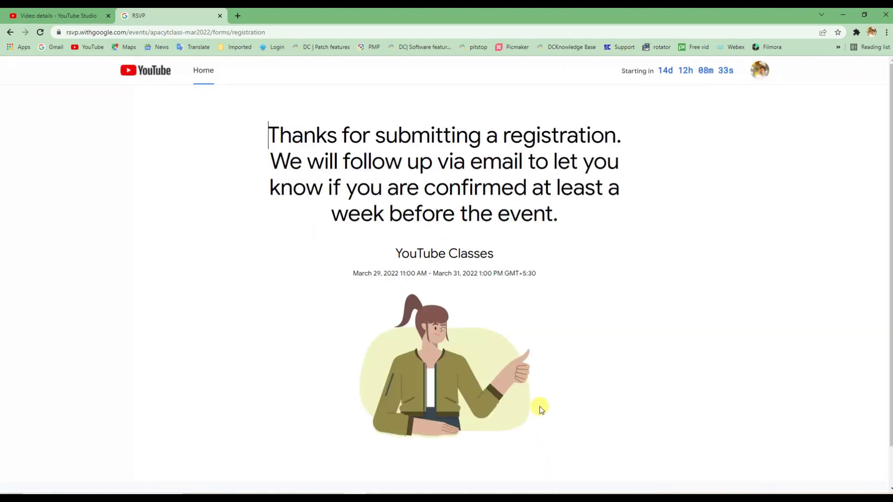